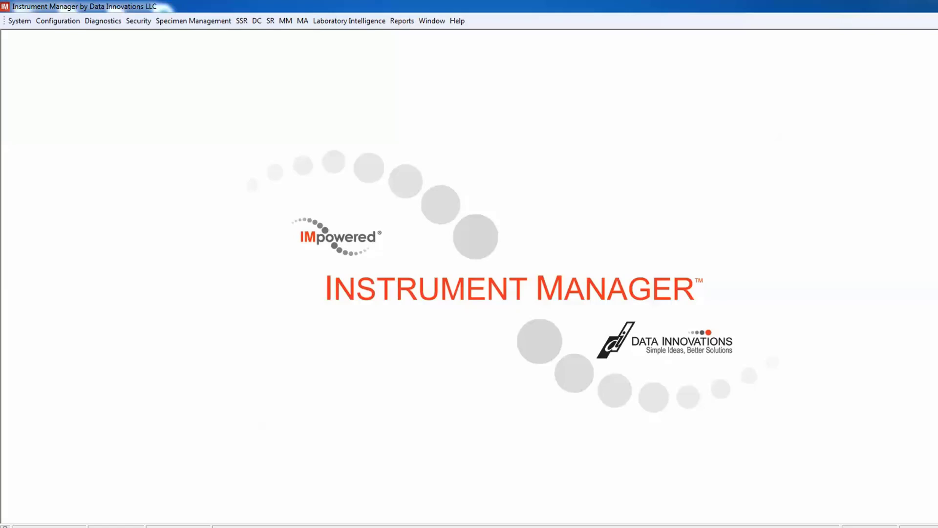
Create a user group named ODBC with the description "ODBC for EE" in the group configuration of Users and Groups
{"action": "left_click", "coordinate": [134, 23]}
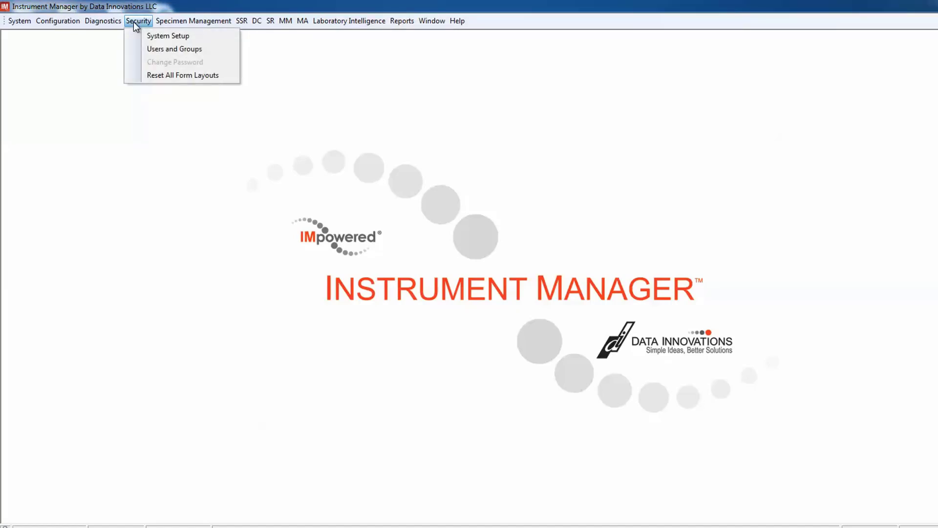
{"action": "left_click", "coordinate": [149, 50]}
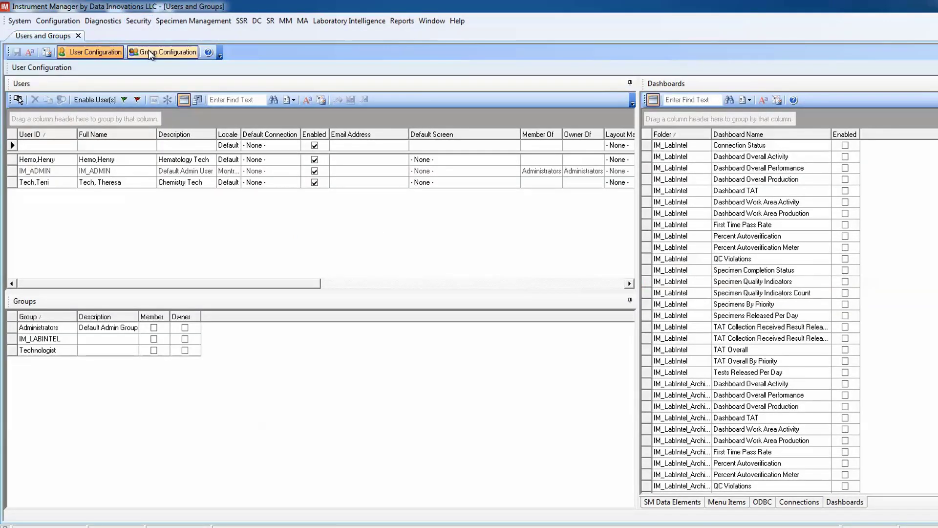
{"action": "left_click", "coordinate": [149, 50]}
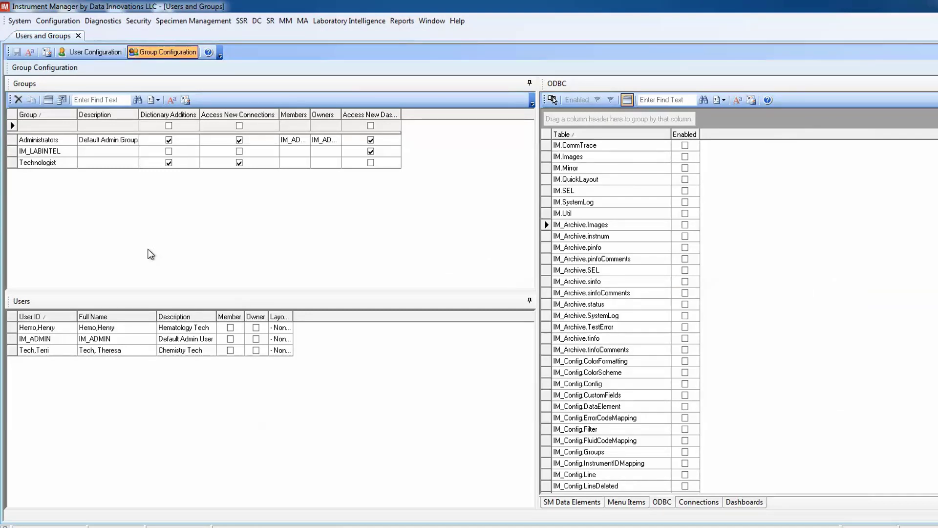
{"action": "left_click", "coordinate": [45, 126]}
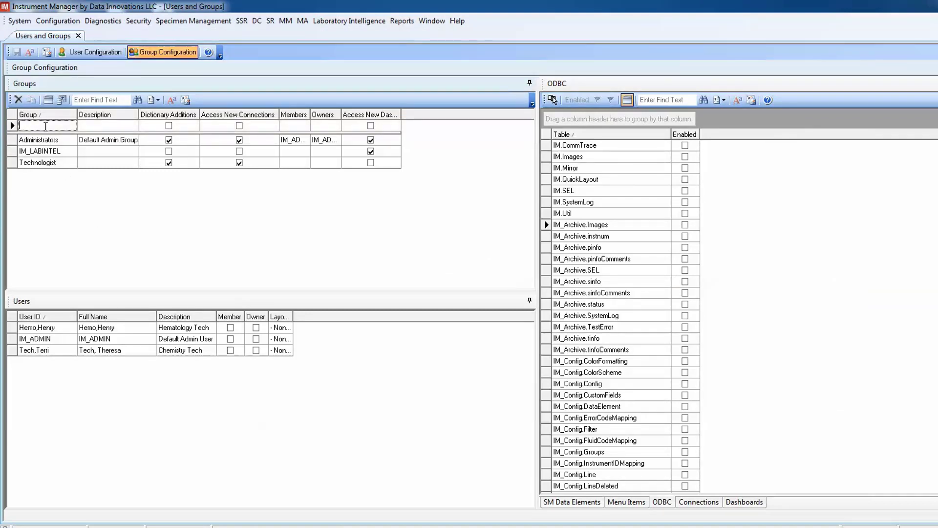
{"action": "type", "text": "ODBC"}
{"action": "left_click", "coordinate": [96, 125]}
{"action": "type", "text": "O"}
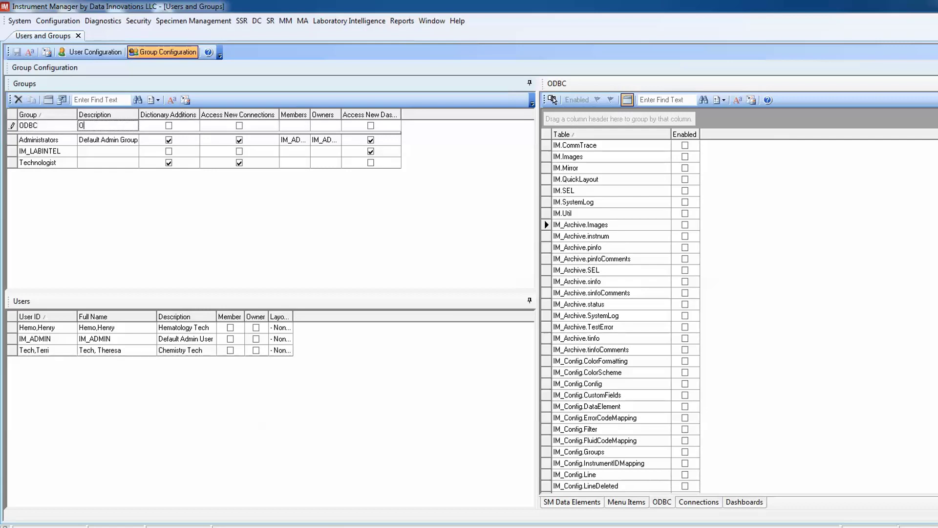
{"action": "type", "text": "DBC for EE"}
{"action": "left_click", "coordinate": [13, 126]}
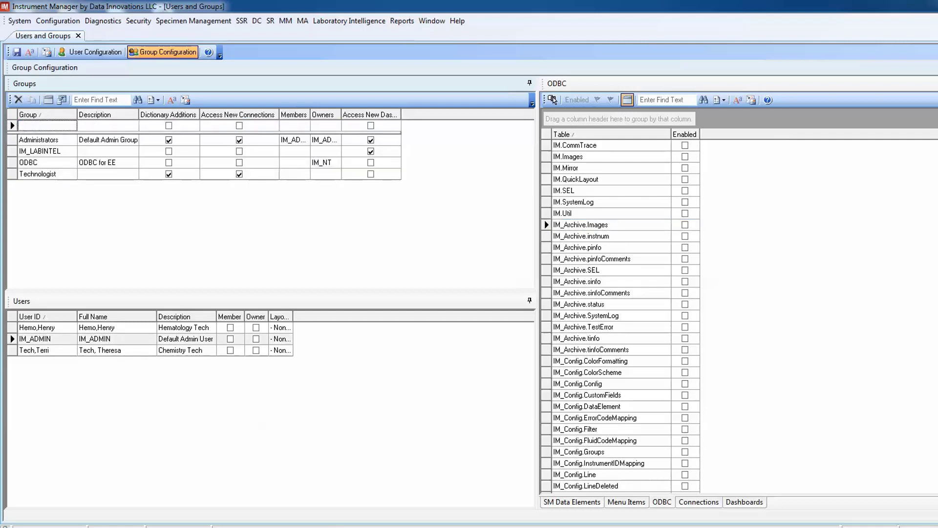
Enable all ODBC tables for the ODBC group and save the group configuration
{"action": "left_click", "coordinate": [26, 163]}
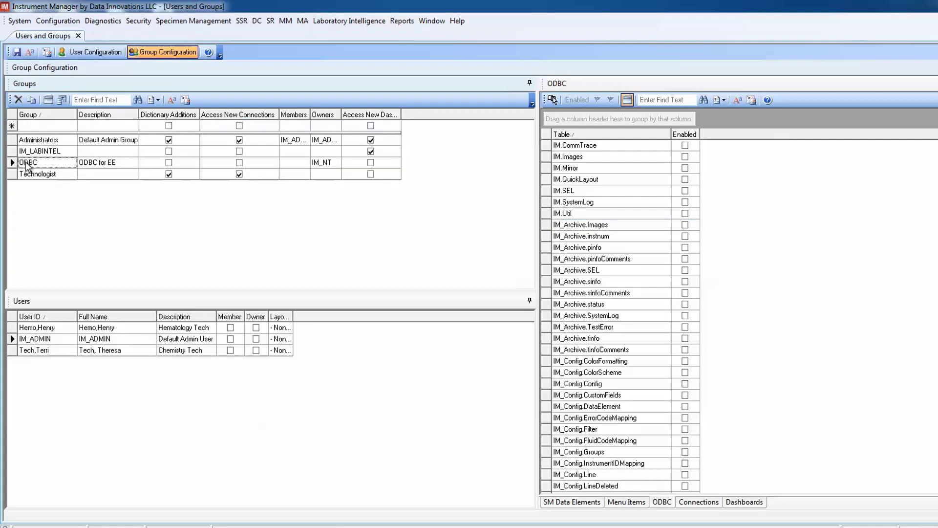
{"action": "left_click", "coordinate": [13, 163]}
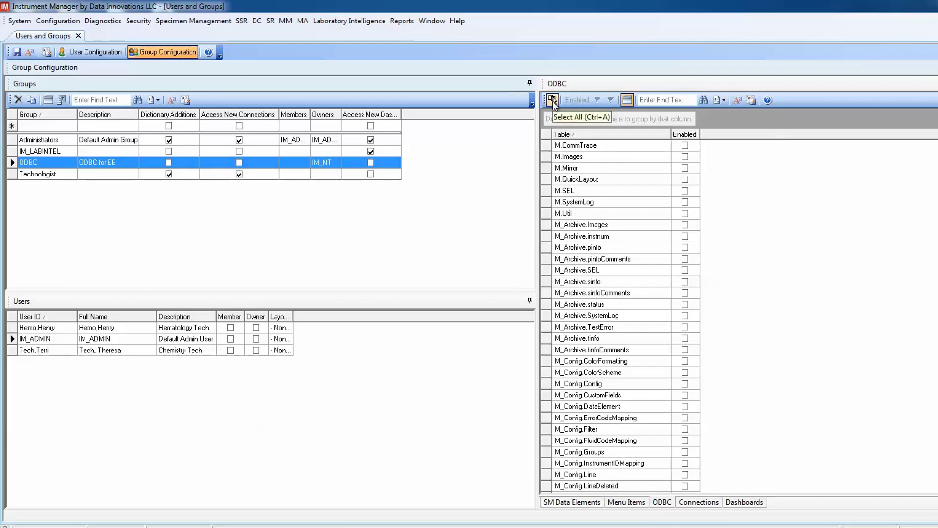
{"action": "left_click", "coordinate": [553, 100]}
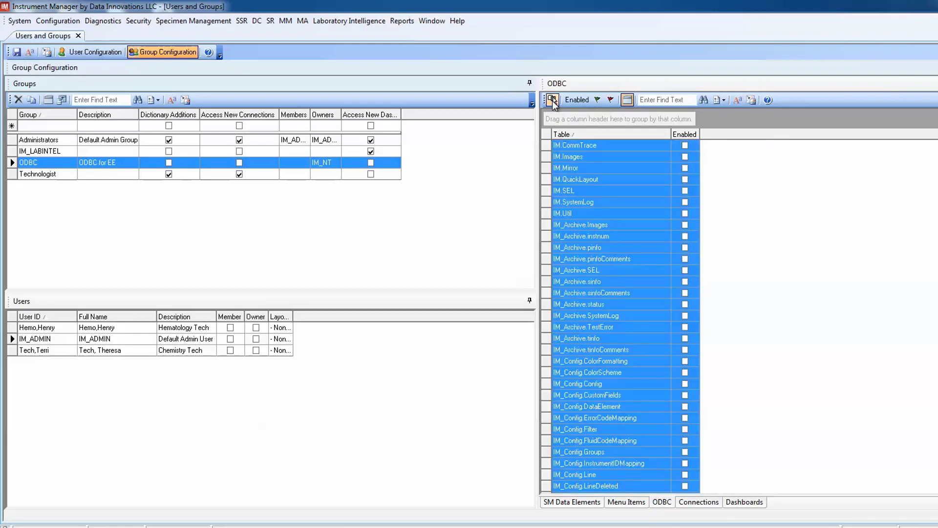
{"action": "left_click", "coordinate": [598, 100]}
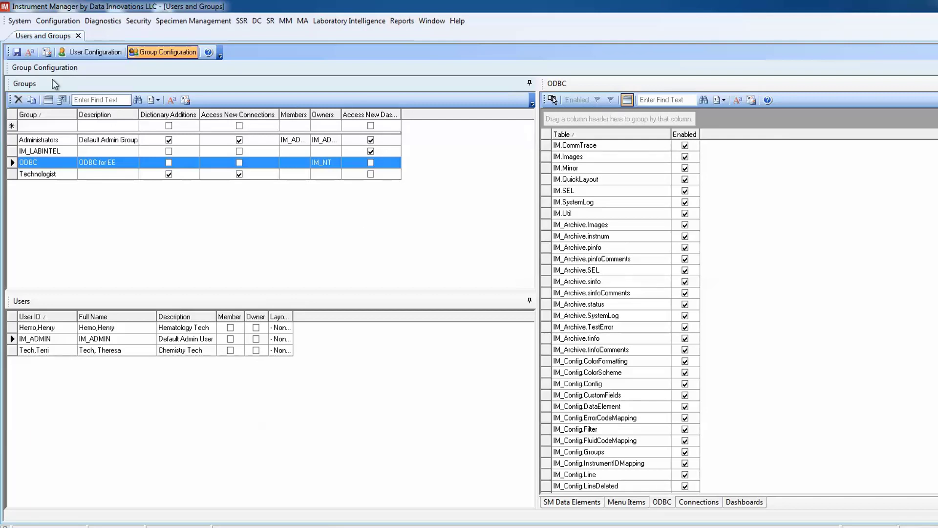
{"action": "left_click", "coordinate": [17, 52]}
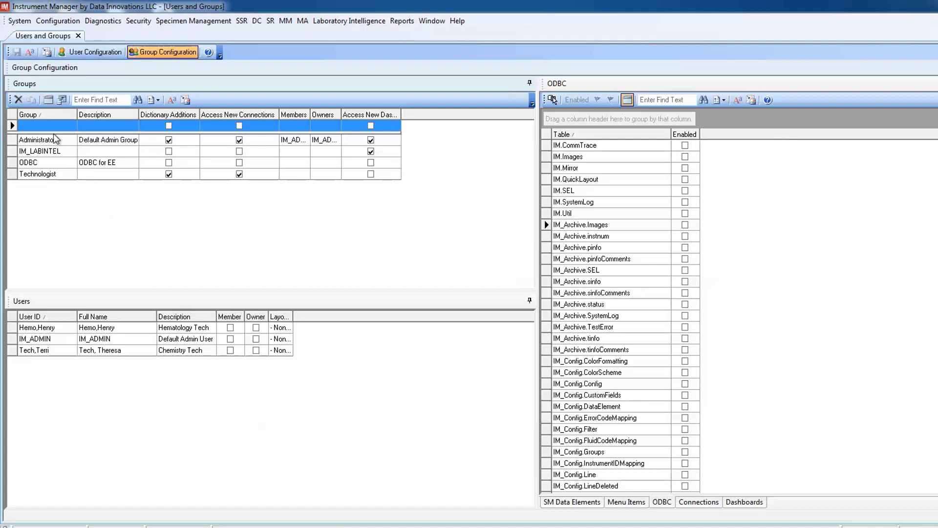
Add a new user with the user ID "ODBC Default" in the user configuration
{"action": "left_click", "coordinate": [95, 53]}
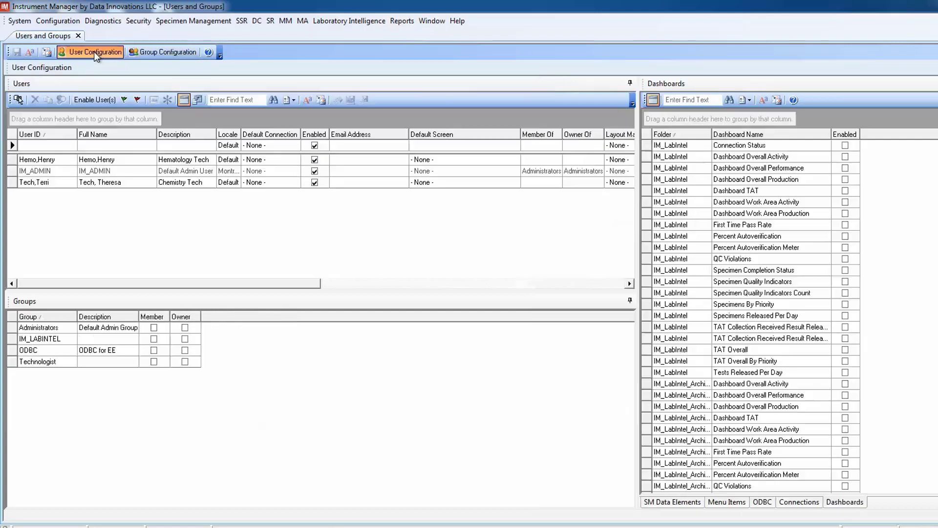
{"action": "left_click", "coordinate": [59, 146]}
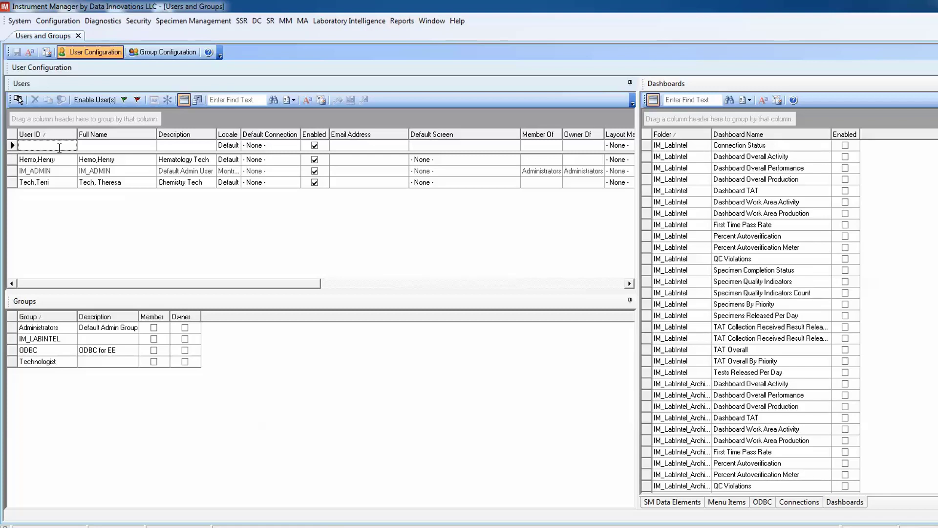
{"action": "type", "text": "ODBC Default"}
{"action": "key", "text": "Return"}
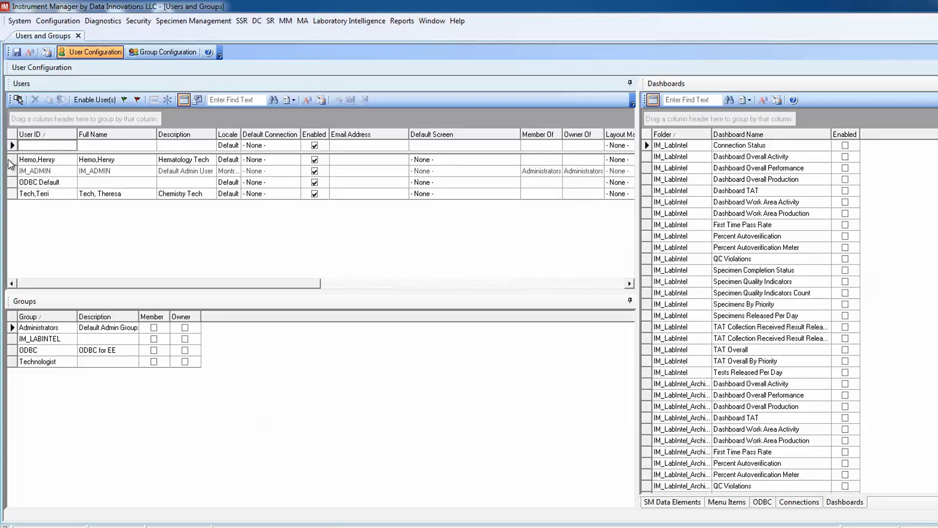
Make the ODBC Default user a member of the ODBC group and save the user configuration
{"action": "left_click", "coordinate": [15, 184]}
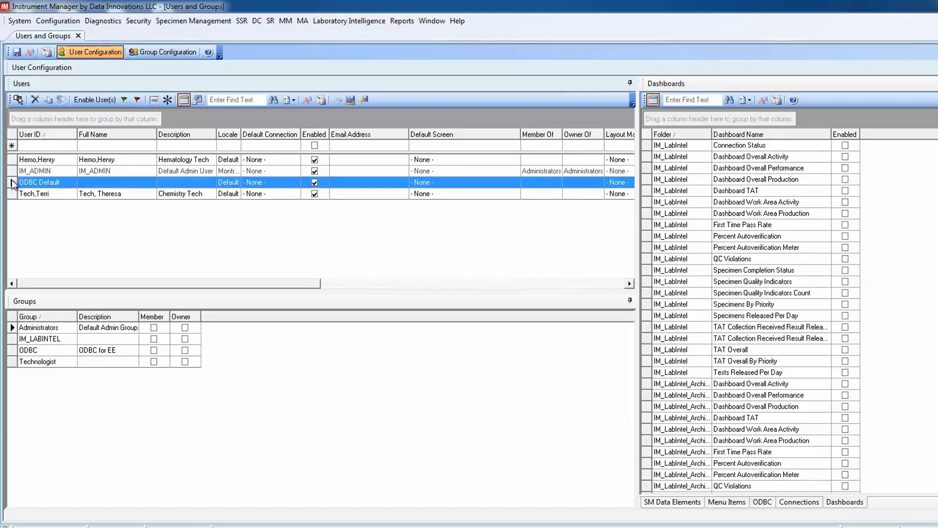
{"action": "left_click", "coordinate": [154, 350]}
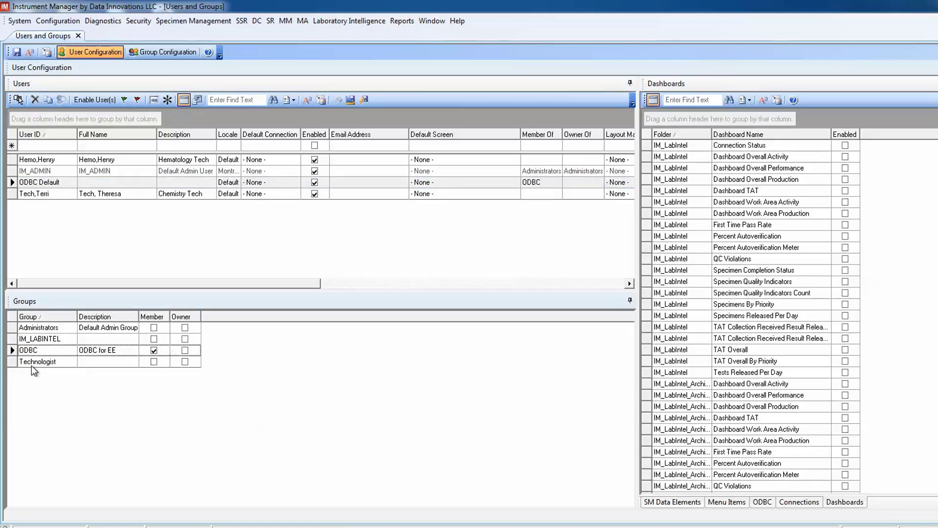
{"action": "left_click", "coordinate": [16, 52]}
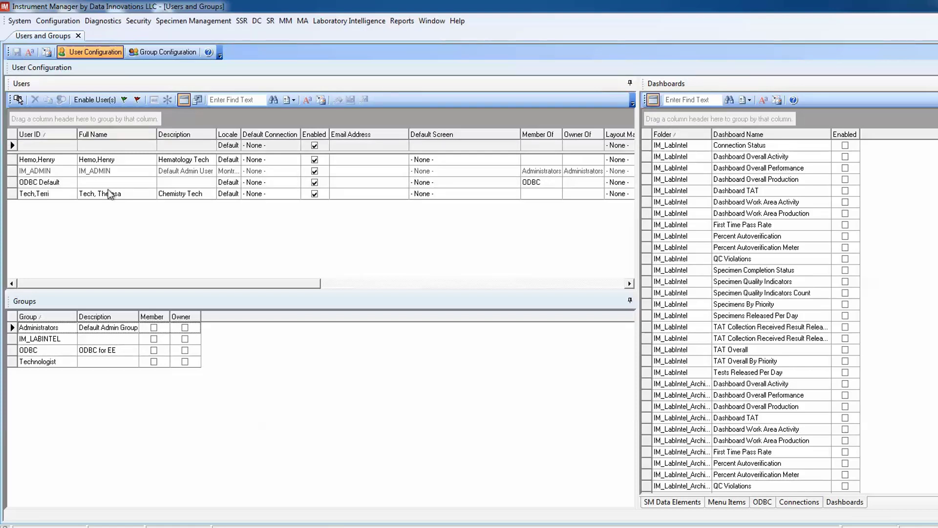
Set and confirm the account password for the ODBC Default user without requiring a change on logon, and save
{"action": "left_click", "coordinate": [53, 184]}
{"action": "right_click", "coordinate": [53, 184]}
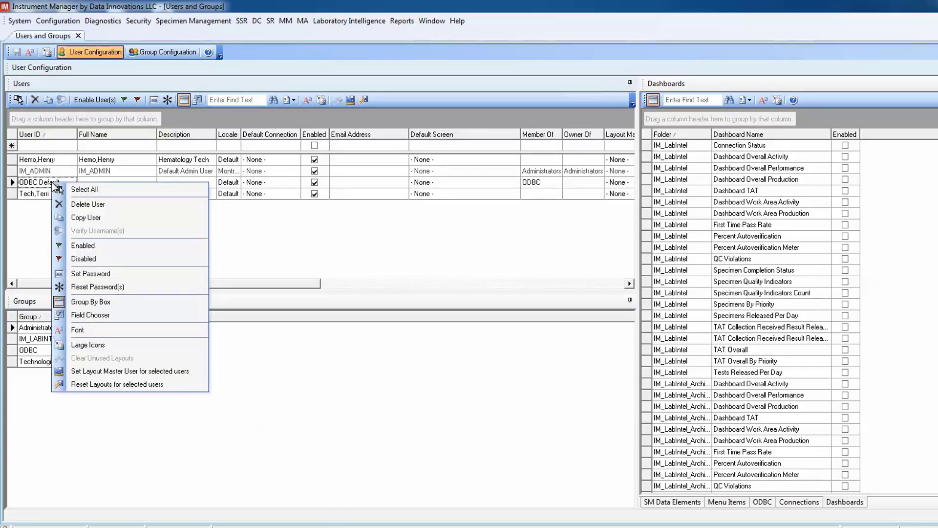
{"action": "left_click", "coordinate": [84, 275]}
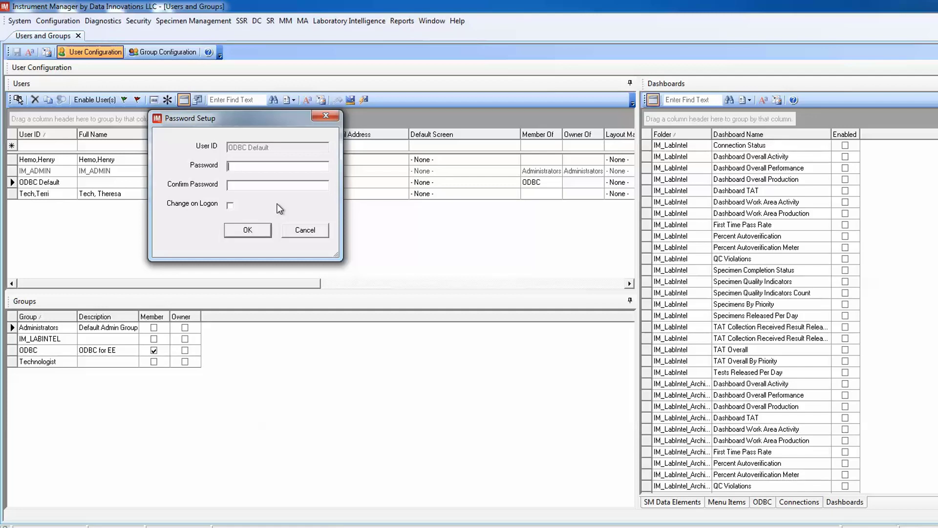
{"action": "type", "text": "*******"}
{"action": "key", "text": "BackSpace"}
{"action": "key", "text": "BackSpace"}
{"action": "key", "text": "BackSpace"}
{"action": "key", "text": "BackSpace"}
{"action": "key", "text": "BackSpace"}
{"action": "key", "text": "BackSpace"}
{"action": "key", "text": "BackSpace"}
{"action": "type", "text": "*******"}
{"action": "left_click", "coordinate": [239, 183]}
{"action": "type", "text": "*******"}
{"action": "left_click", "coordinate": [235, 228]}
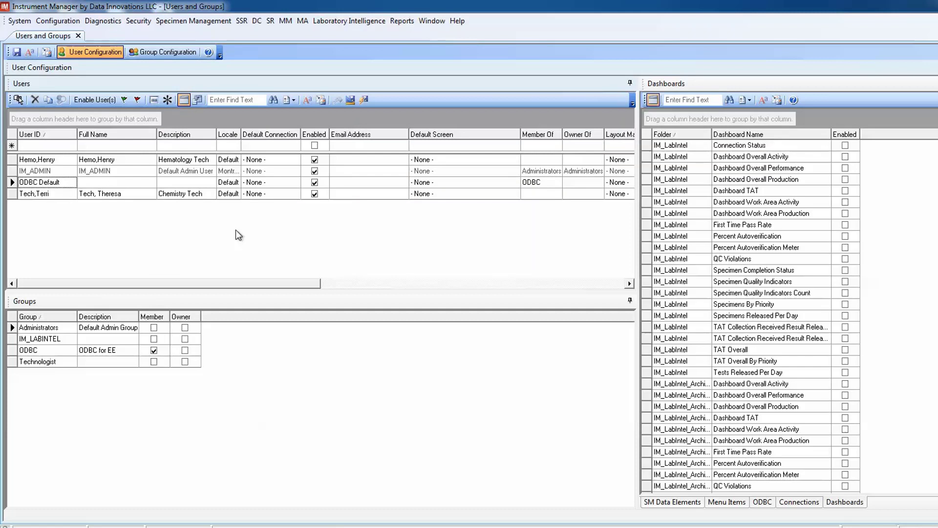
{"action": "left_click", "coordinate": [17, 53]}
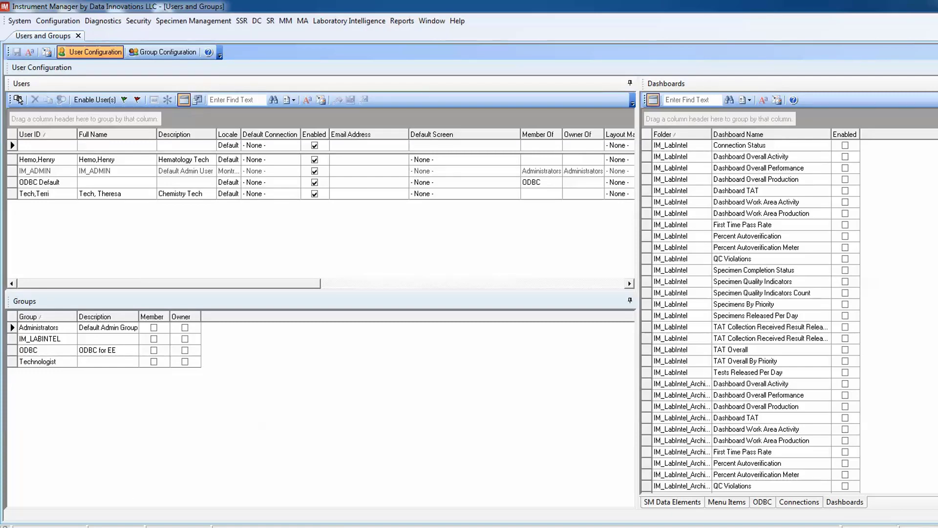
Switch to EP Evaluator and open ODBC Data Acquisition from the Simple Precision module
{"action": "left_click", "coordinate": [210, 486]}
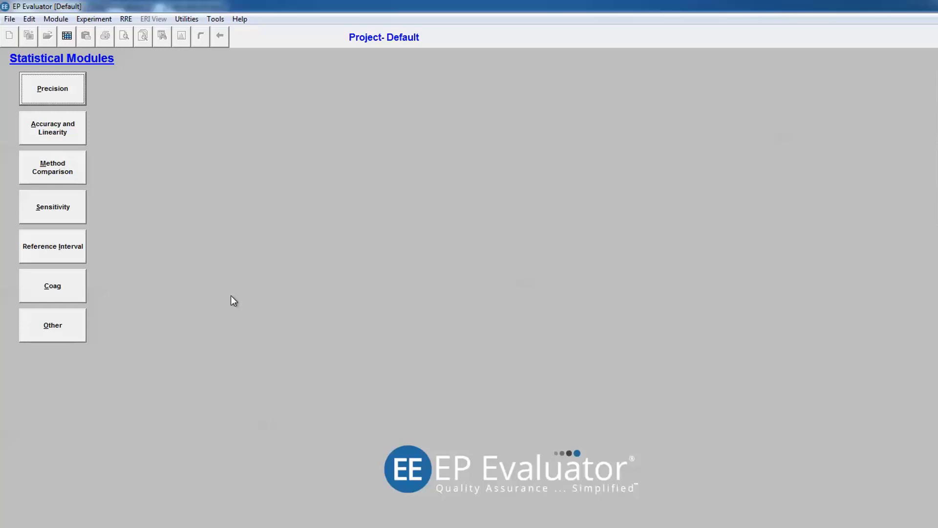
{"action": "left_click", "coordinate": [52, 90]}
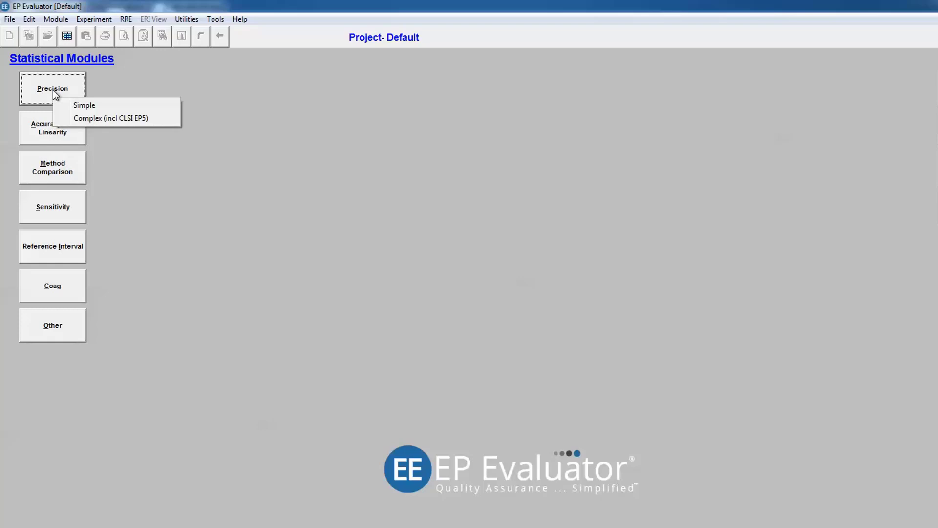
{"action": "left_click", "coordinate": [77, 107]}
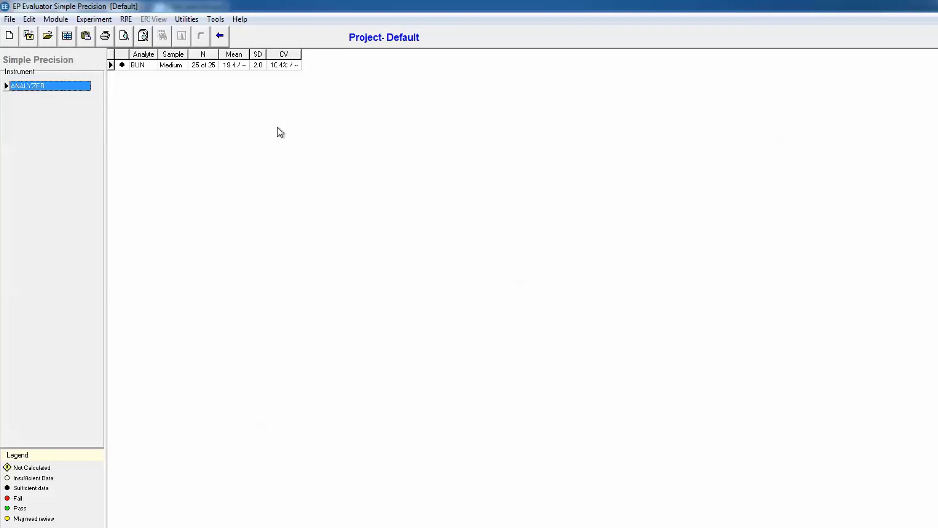
{"action": "left_click", "coordinate": [128, 20]}
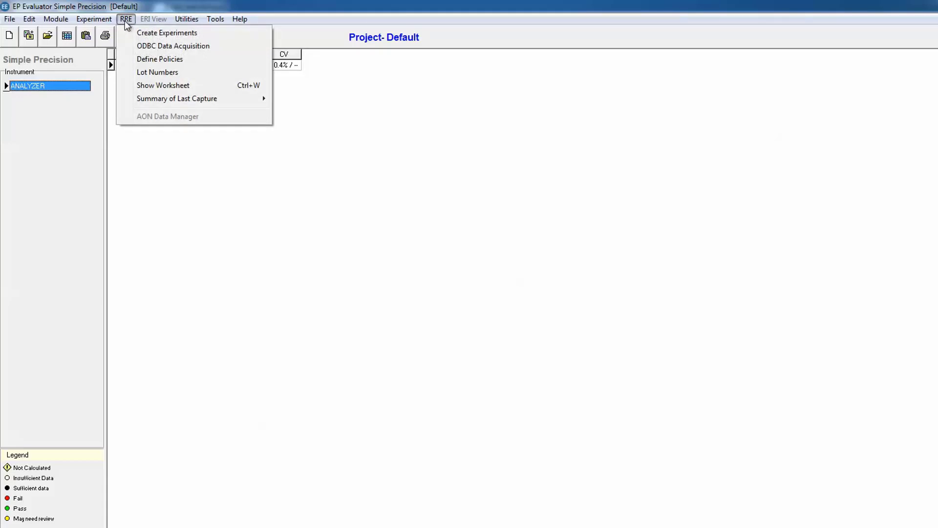
{"action": "left_click", "coordinate": [146, 47]}
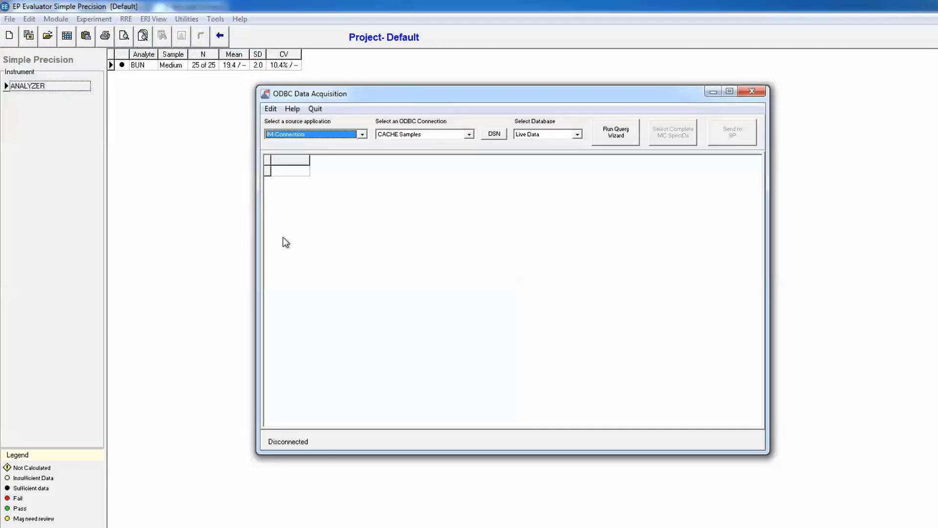
Start a new user data source (DSN) that uses the InterSystems ODBC driver
{"action": "left_click", "coordinate": [494, 136]}
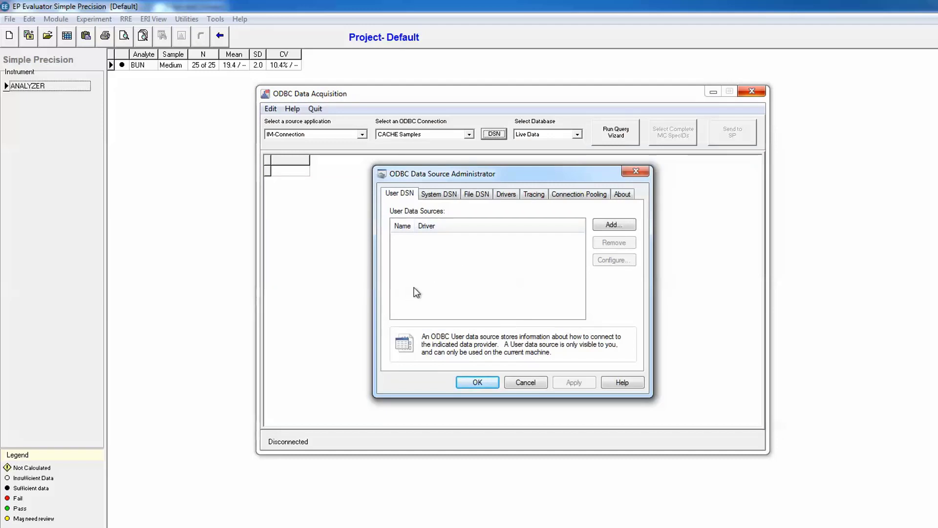
{"action": "left_click", "coordinate": [615, 226]}
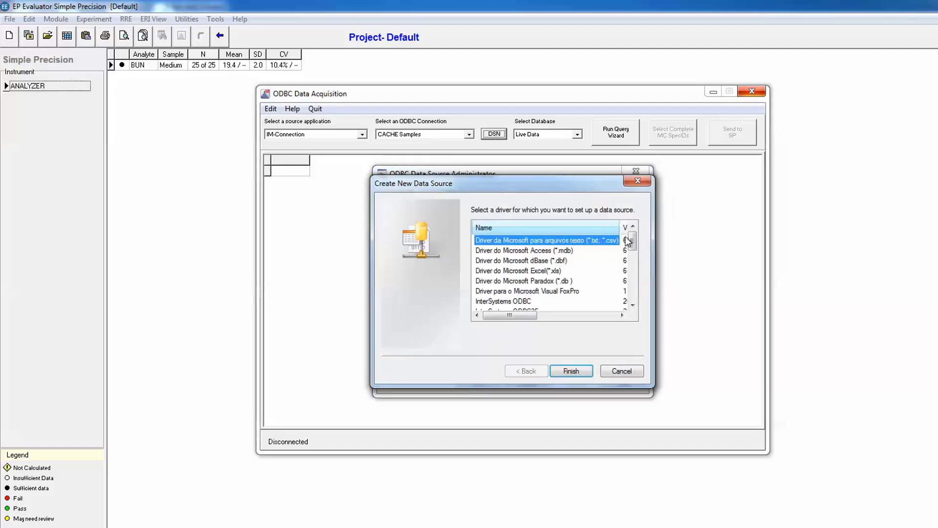
{"action": "left_click", "coordinate": [633, 305]}
{"action": "left_click", "coordinate": [632, 304]}
{"action": "left_click", "coordinate": [632, 305]}
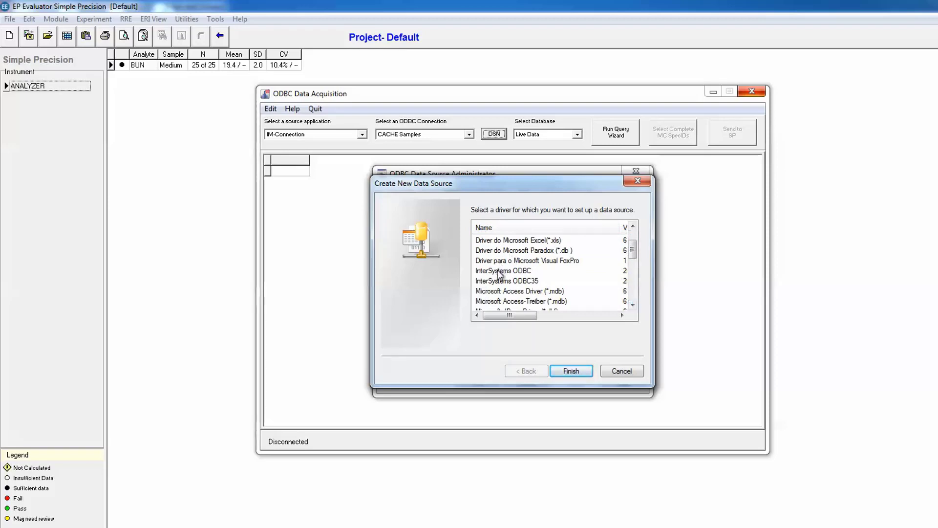
{"action": "left_click", "coordinate": [499, 271]}
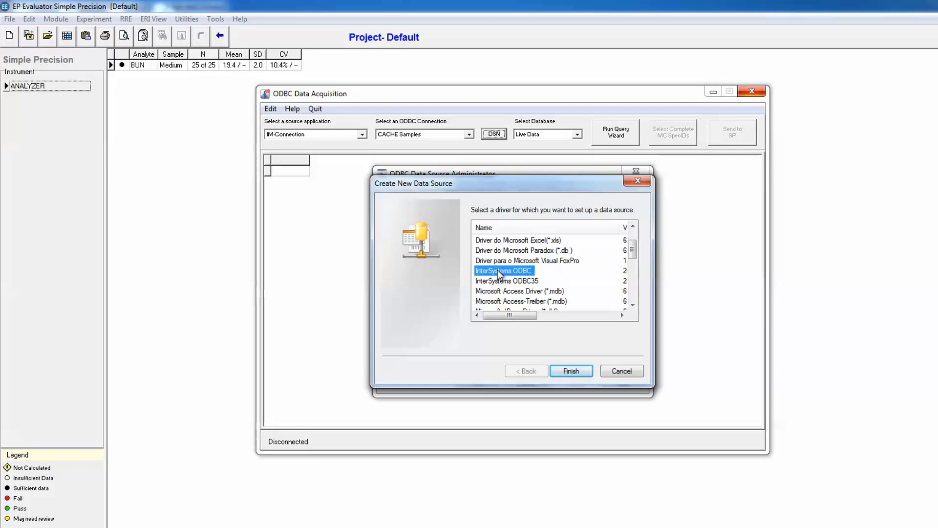
{"action": "left_click", "coordinate": [572, 371]}
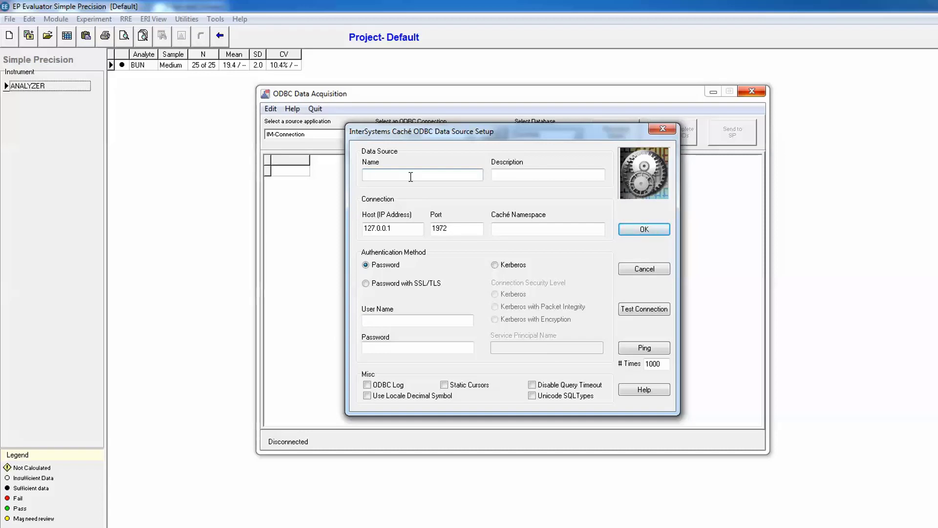
Name the data source ODBC, describe it as "ODBC for IM", and set the Caché namespace to IM
{"action": "type", "text": "ODBC"}
{"action": "left_click", "coordinate": [527, 177]}
{"action": "type", "text": "ODBC for"}
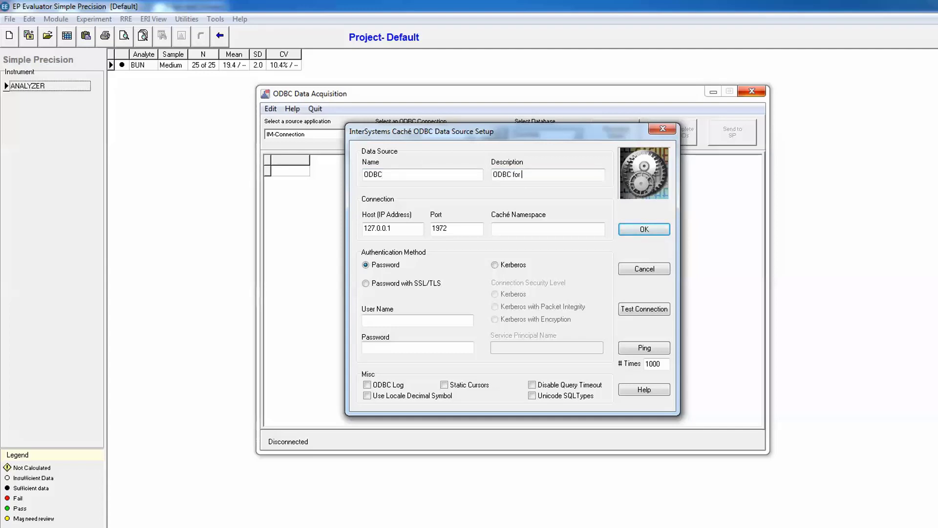
{"action": "type", "text": " IM"}
{"action": "left_click", "coordinate": [516, 229]}
{"action": "type", "text": "IM"}
Enter ODBC Default as the data source's user name, fill in its account password, and disable the query timeout
{"action": "left_click", "coordinate": [456, 319]}
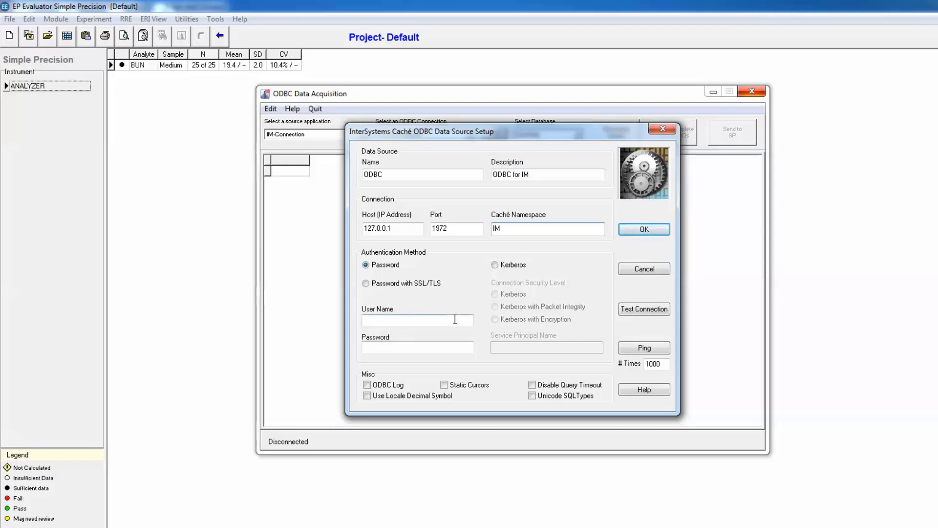
{"action": "type", "text": "O"}
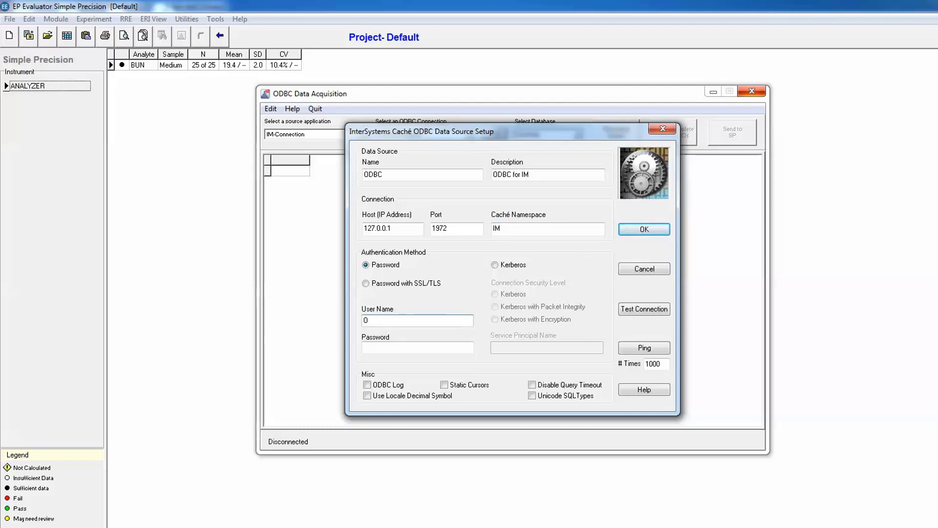
{"action": "type", "text": "DBC Default"}
{"action": "left_click", "coordinate": [365, 348]}
{"action": "type", "text": "•••"}
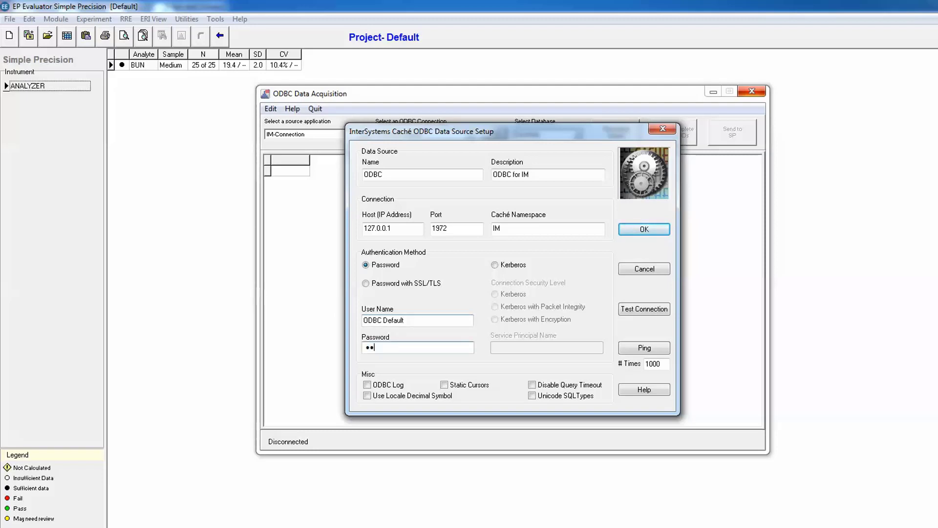
{"action": "type", "text": "••••"}
{"action": "left_click", "coordinate": [544, 386]}
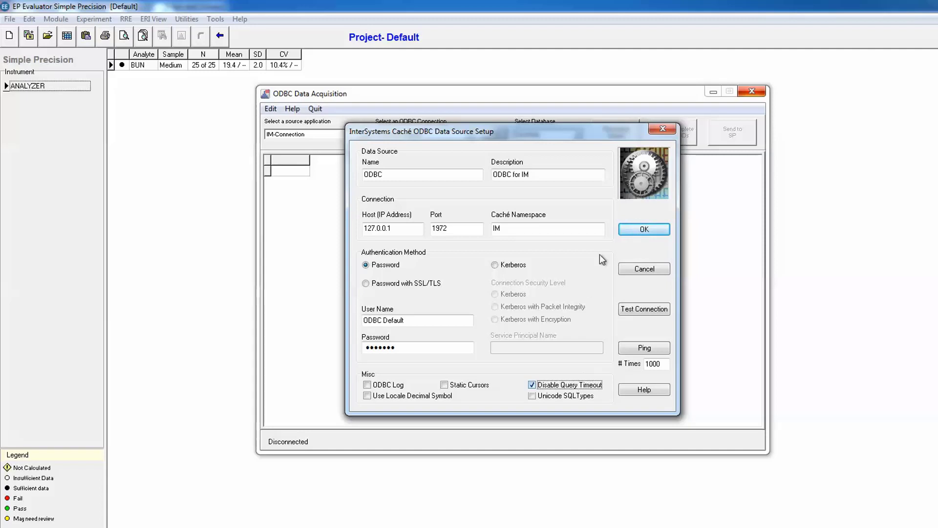
Test the data source connection, check the connectivity message, and dismiss the ping results
{"action": "left_click", "coordinate": [633, 312]}
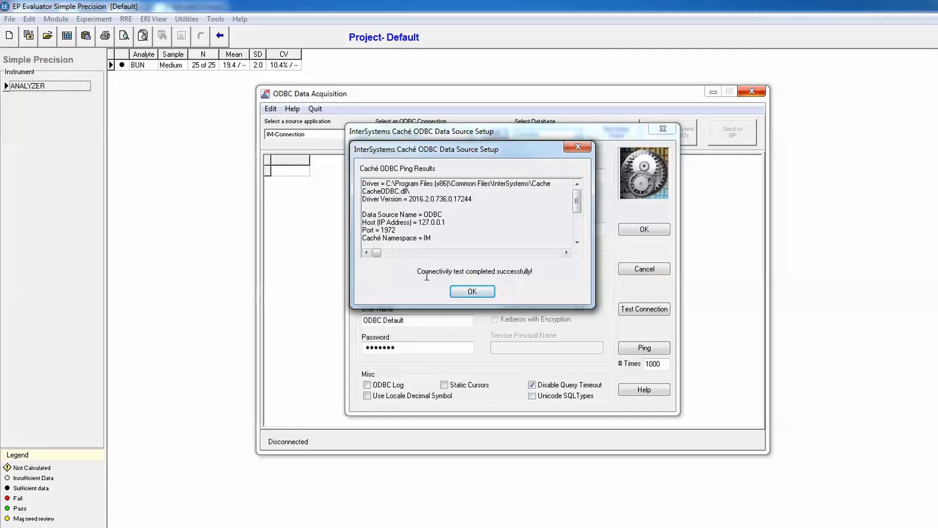
{"action": "left_click_drag", "start_coordinate": [416, 271], "coordinate": [537, 273]}
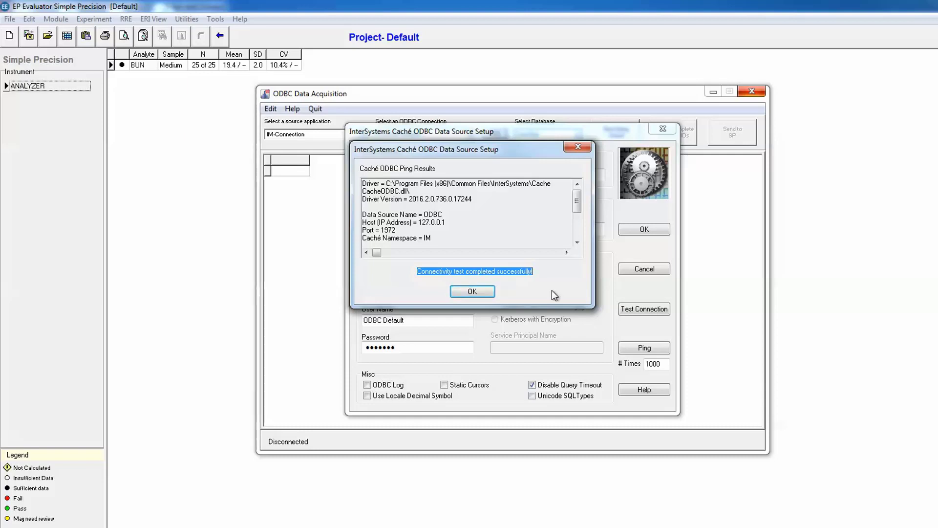
{"action": "left_click", "coordinate": [472, 291]}
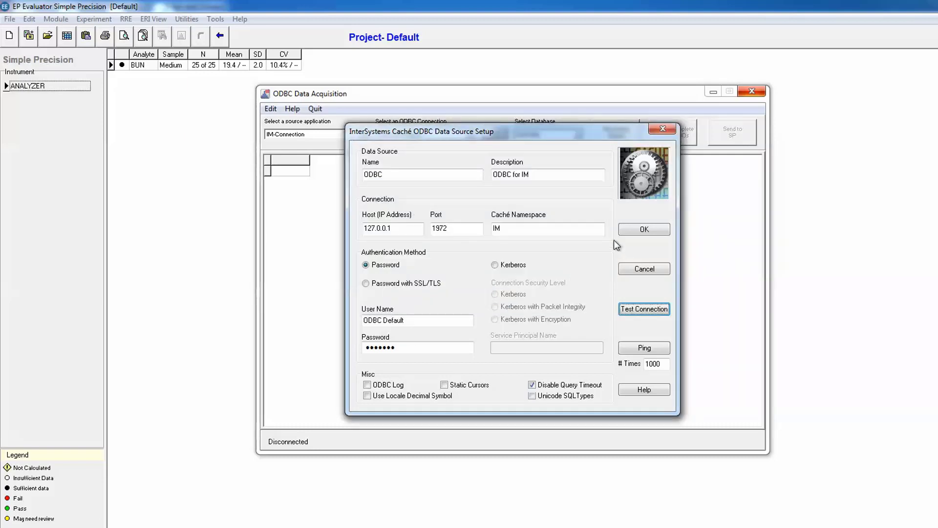
Save the new data source, close the administrator and ODBC Data Acquisition, and return to the Statistical Modules main screen
{"action": "left_click", "coordinate": [638, 230]}
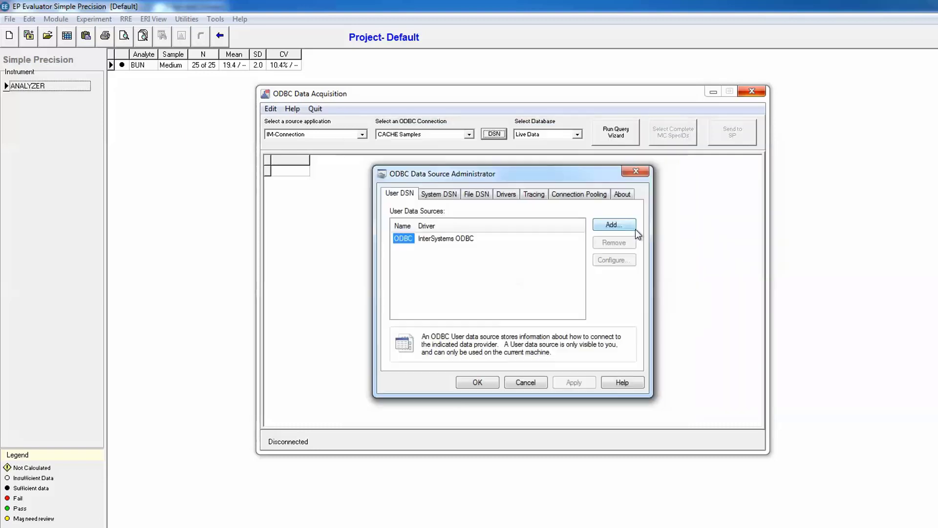
{"action": "left_click", "coordinate": [477, 382]}
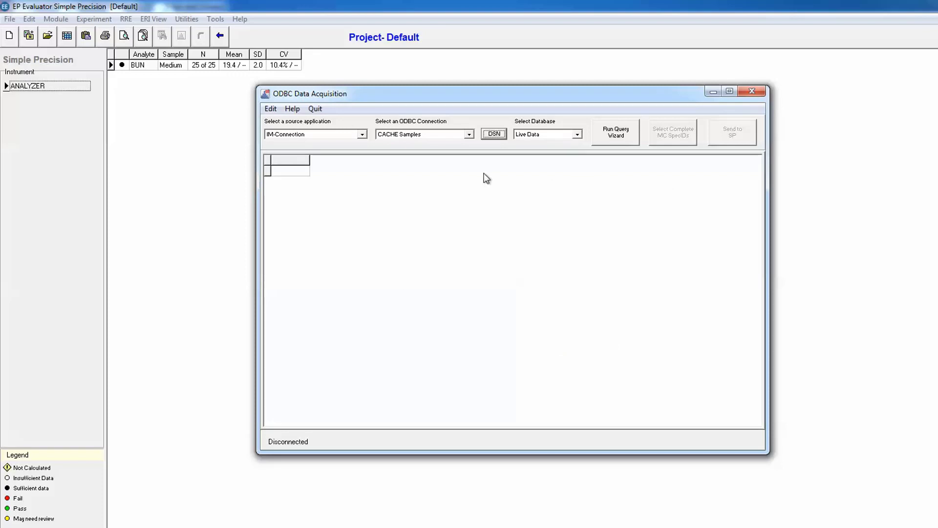
{"action": "left_click", "coordinate": [752, 91]}
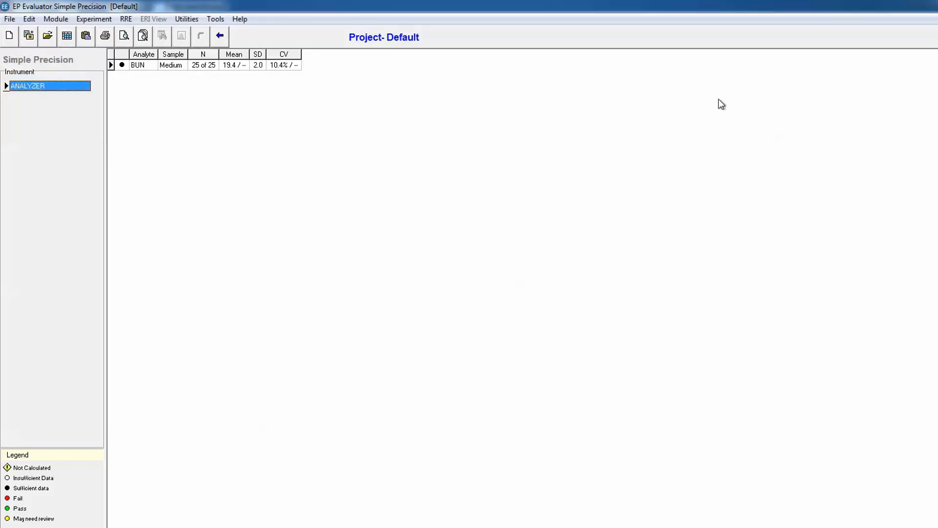
{"action": "left_click", "coordinate": [221, 37]}
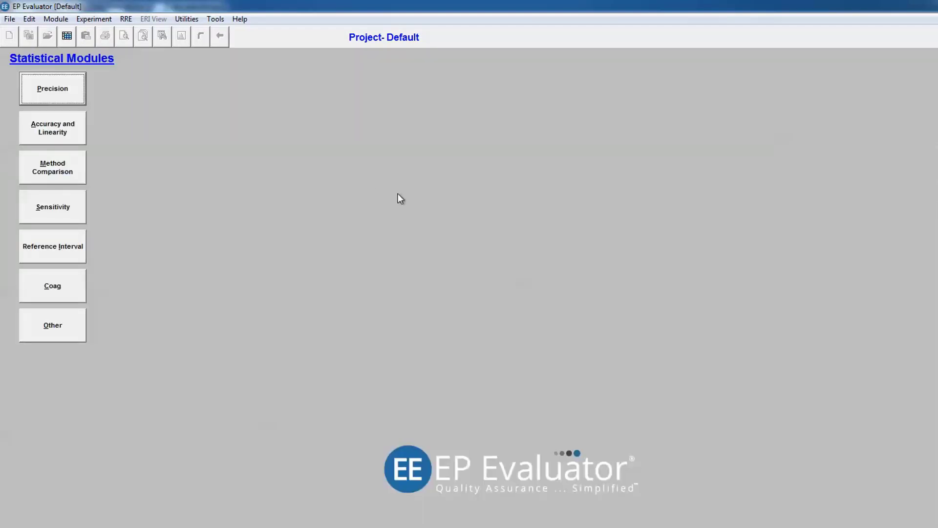